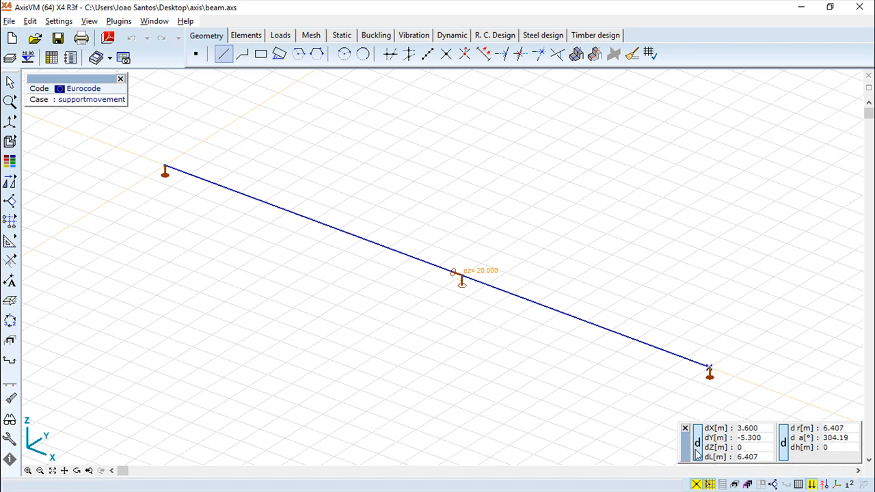
# Examine the display toggles and the tree of user-defined and logical parts for the beam model.
pyautogui.moveTo(843, 482)
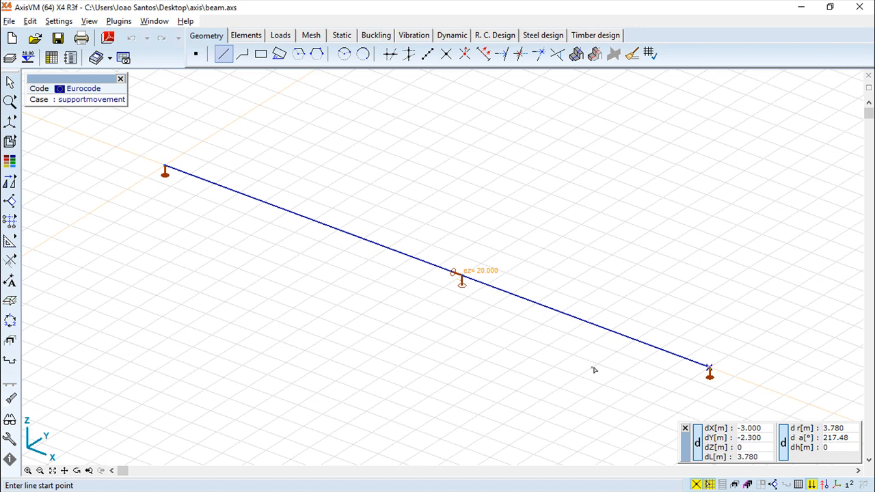
pyautogui.click(696, 485)
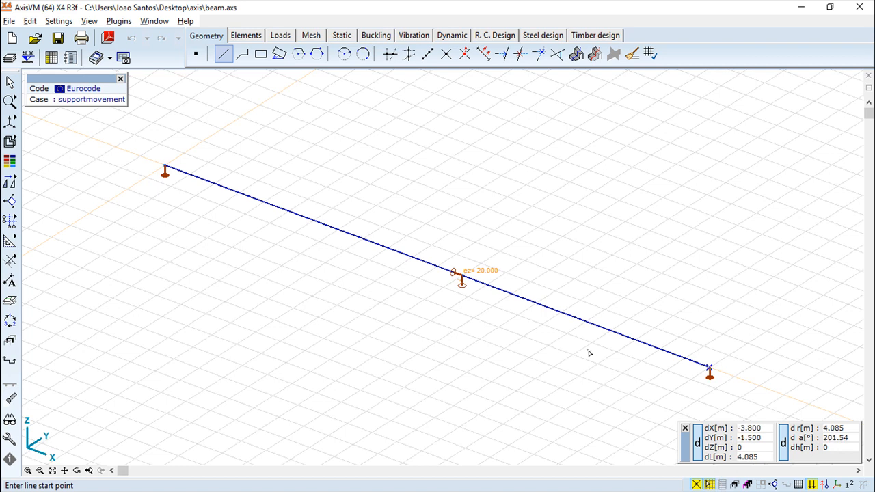
pyautogui.click(735, 485)
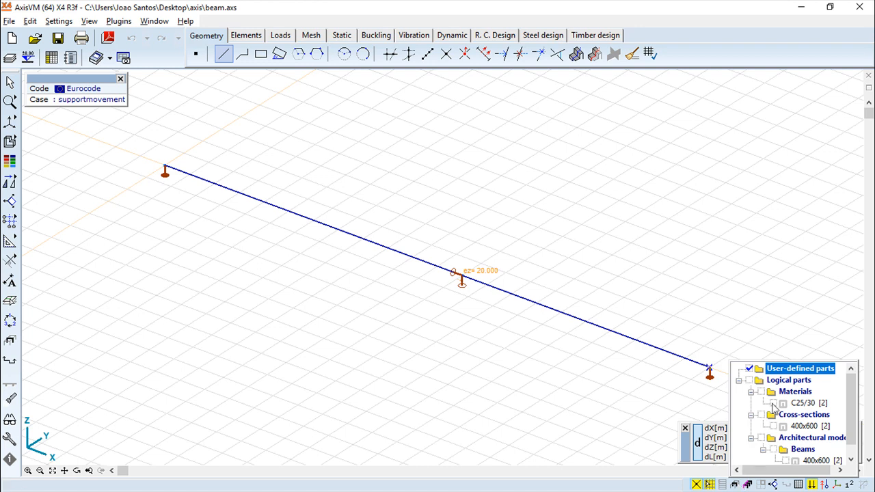
pyautogui.moveTo(851, 413); pyautogui.dragTo(840, 380)
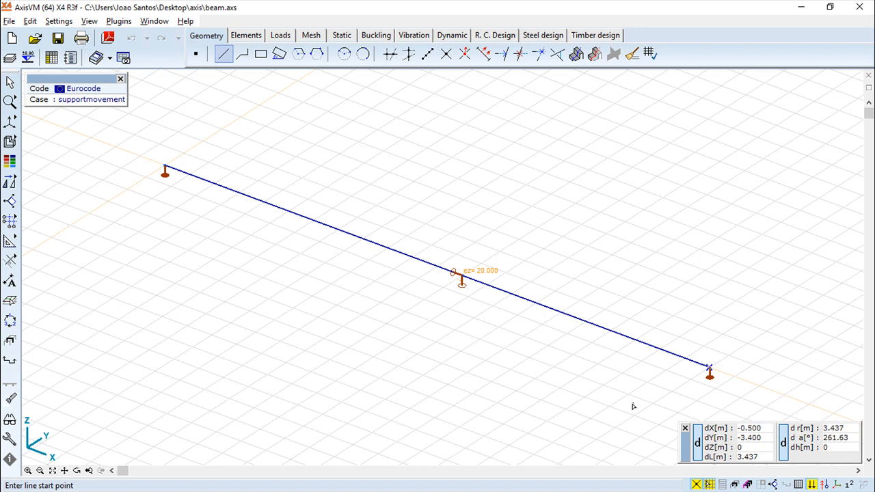
pyautogui.moveTo(737, 484)
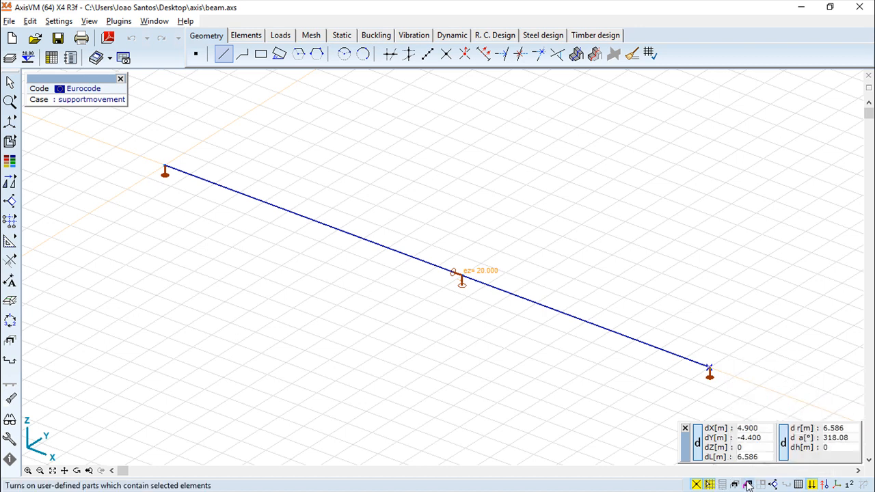
# Leave line drawing and select the second beam span with its middle and end supports to activate user-defined parts containing them.
pyautogui.click(705, 365)
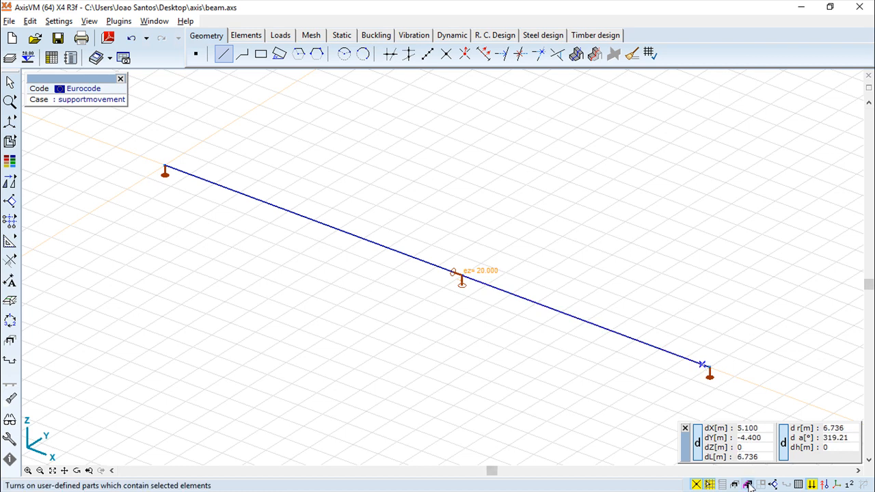
pyautogui.press('Escape')
pyautogui.moveTo(442, 215); pyautogui.dragTo(731, 391)
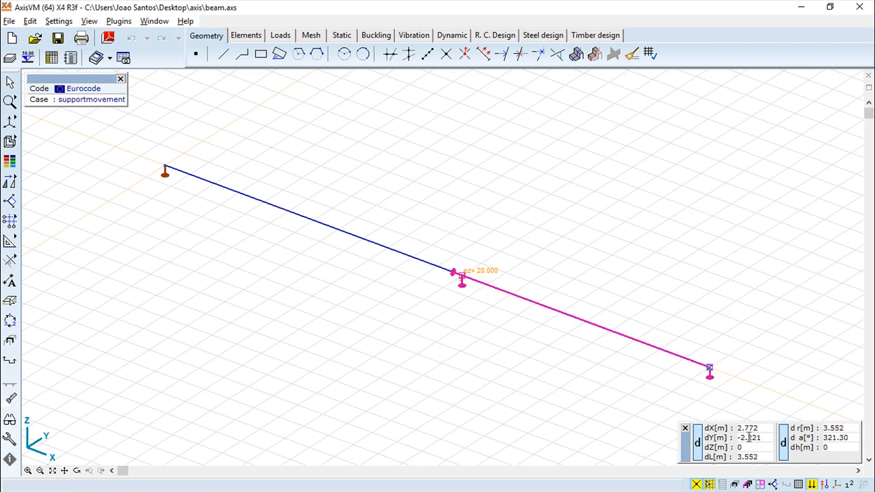
pyautogui.click(747, 484)
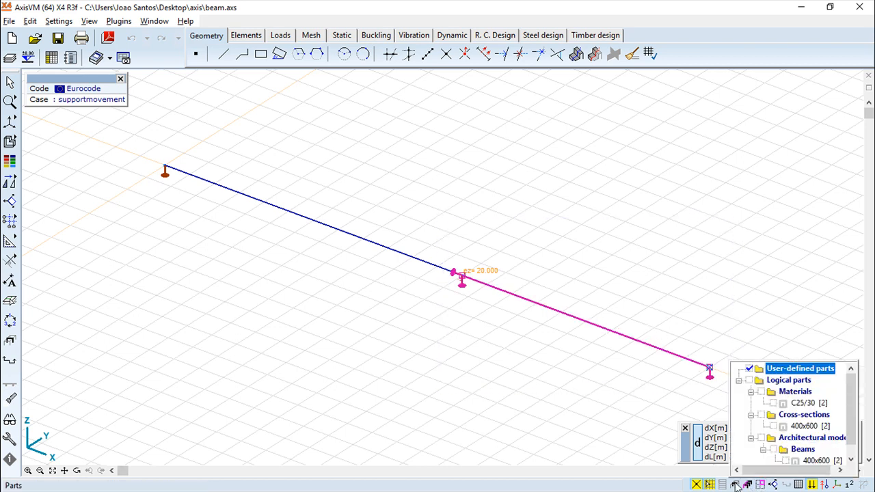
# Activate the cross-section logical parts, including 400x600, and switch the part display off again.
pyautogui.click(804, 426)
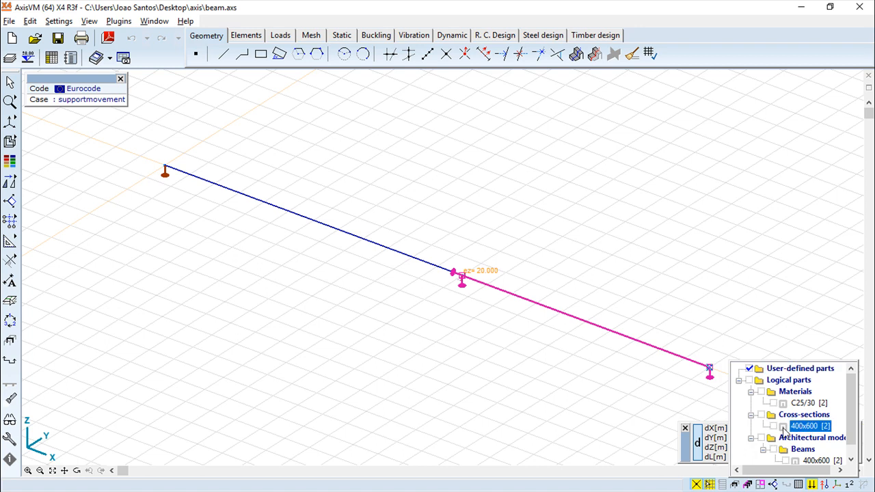
pyautogui.click(780, 426)
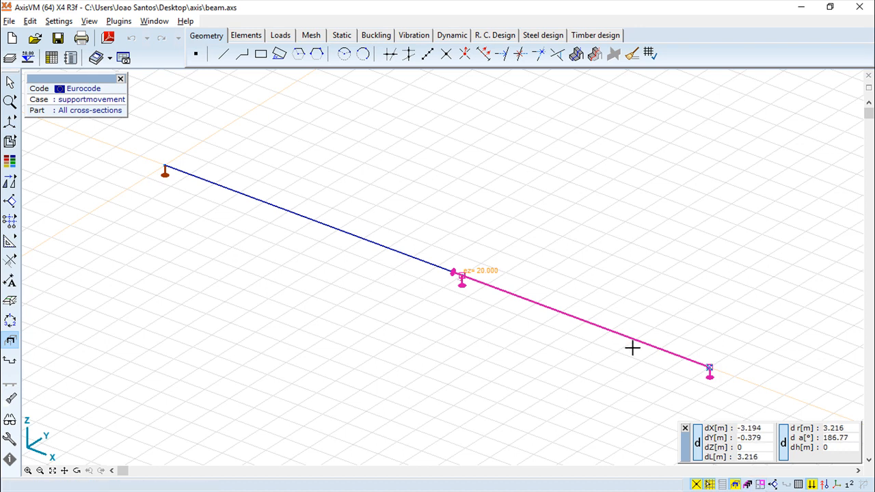
pyautogui.click(761, 485)
pyautogui.click(761, 485)
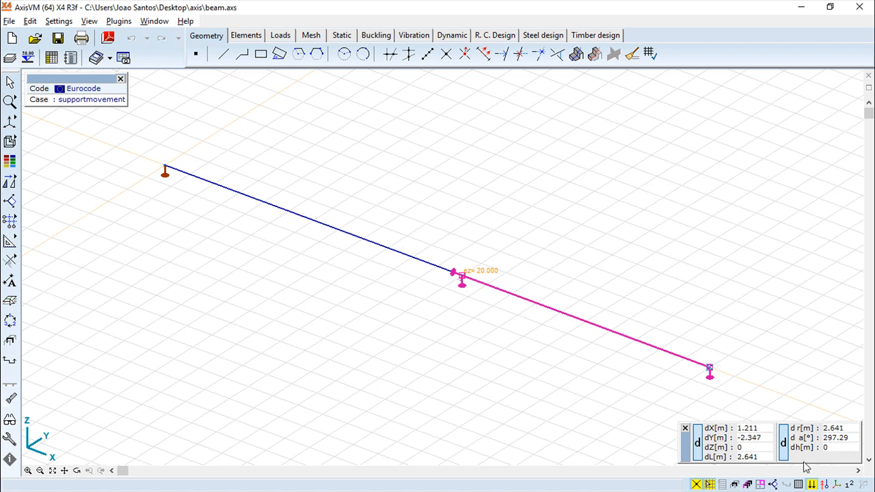
# Turn on the mesh display for the beam model.
pyautogui.click(773, 485)
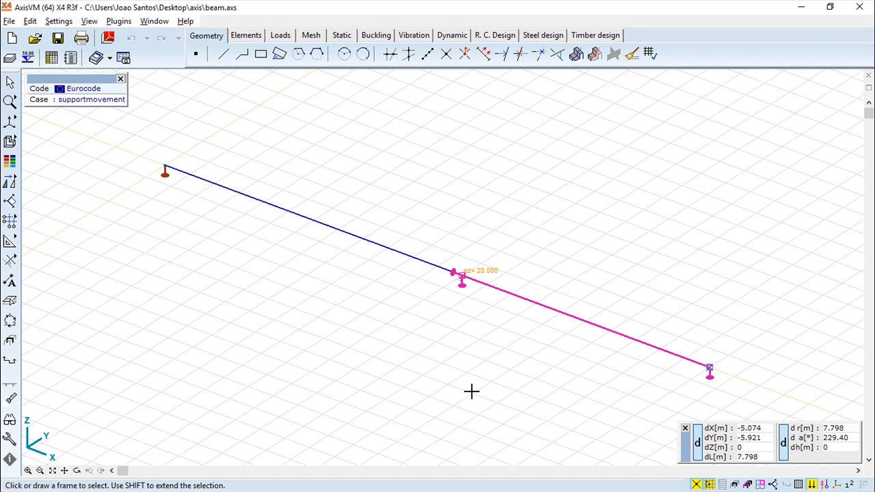
pyautogui.click(778, 484)
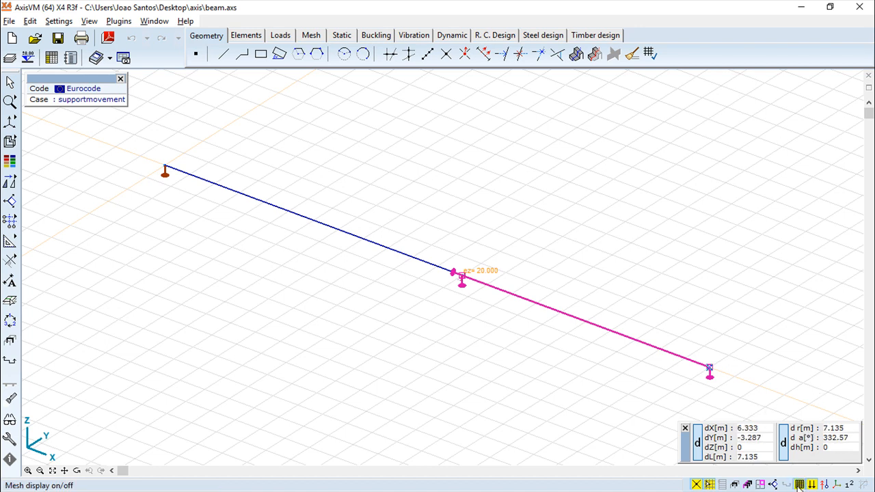
pyautogui.scroll(3, 473, 313)
pyautogui.scroll(-4, 472, 309)
pyautogui.scroll(-3, 705, 352)
pyautogui.scroll(6, 606, 350)
pyautogui.scroll(-5, 604, 350)
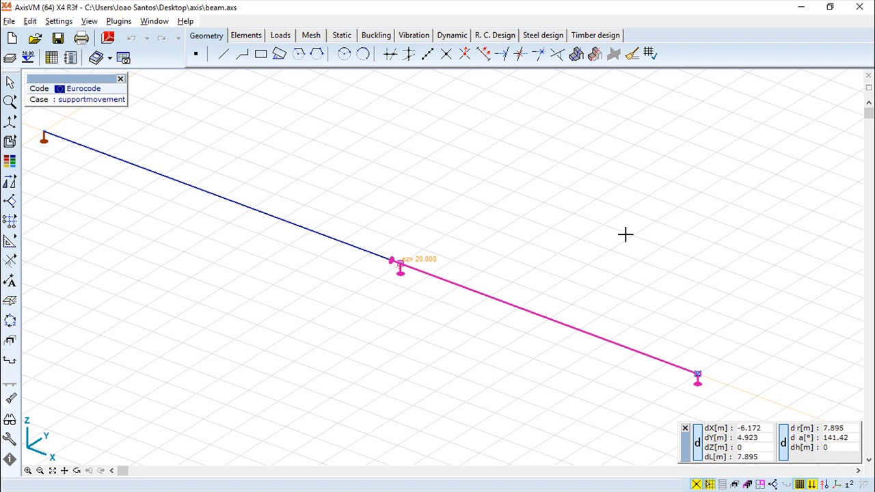
# Toggle the load display off and back on for the support movement case.
pyautogui.click(813, 484)
pyautogui.click(814, 484)
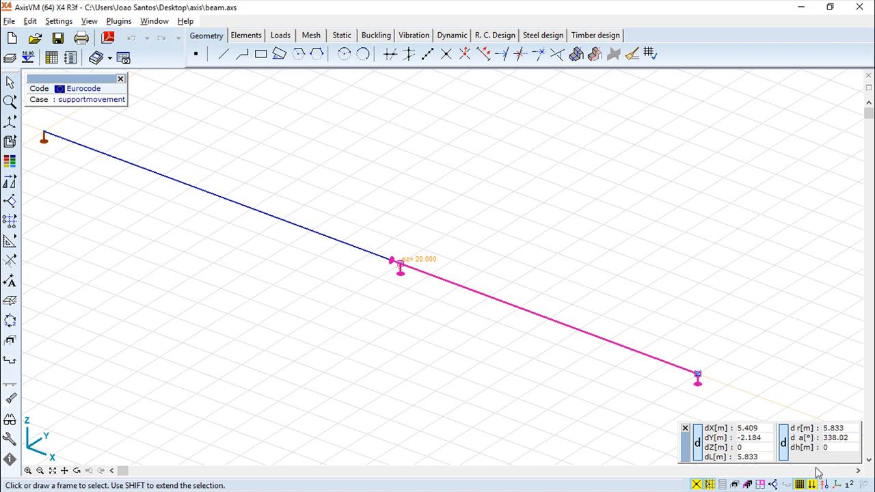
pyautogui.click(813, 485)
pyautogui.click(813, 485)
pyautogui.click(813, 485)
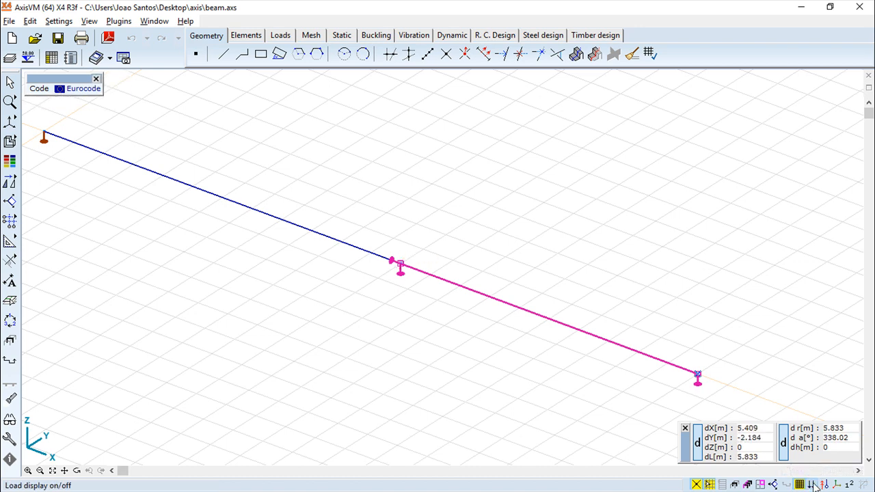
pyautogui.click(813, 485)
# Show the cross-section shape symbols on the beams and hide them again.
pyautogui.click(824, 485)
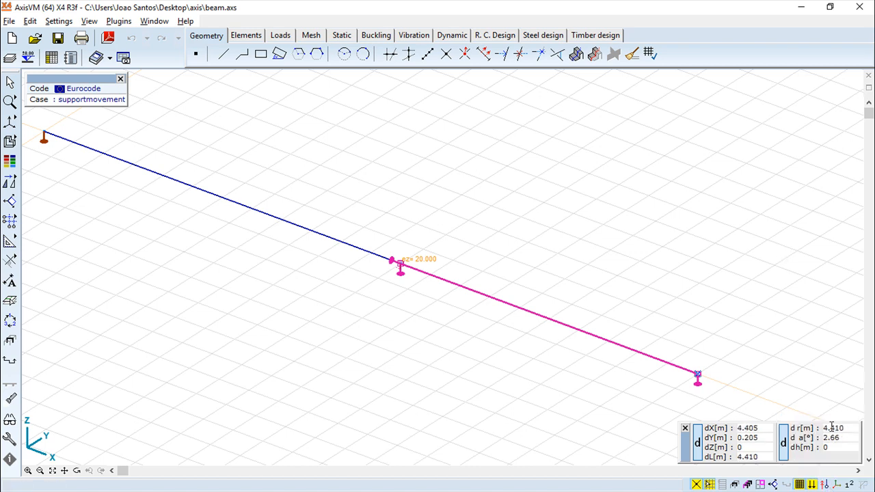
pyautogui.moveTo(829, 484)
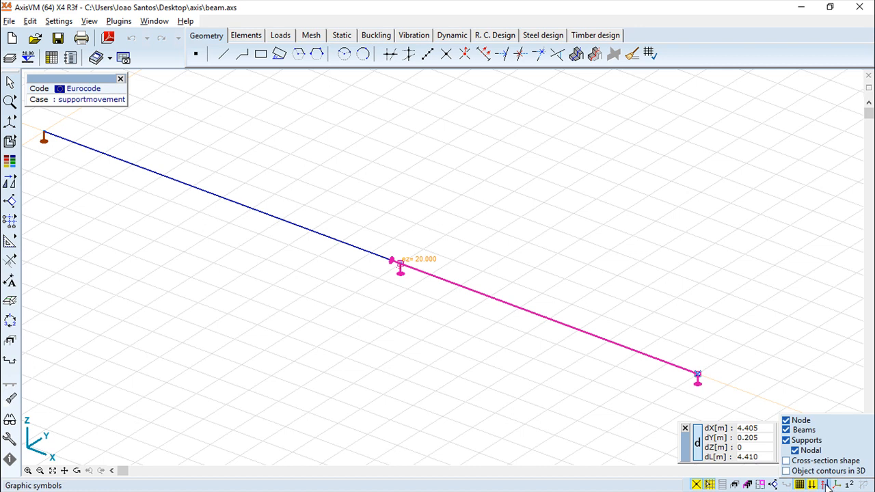
pyautogui.click(787, 461)
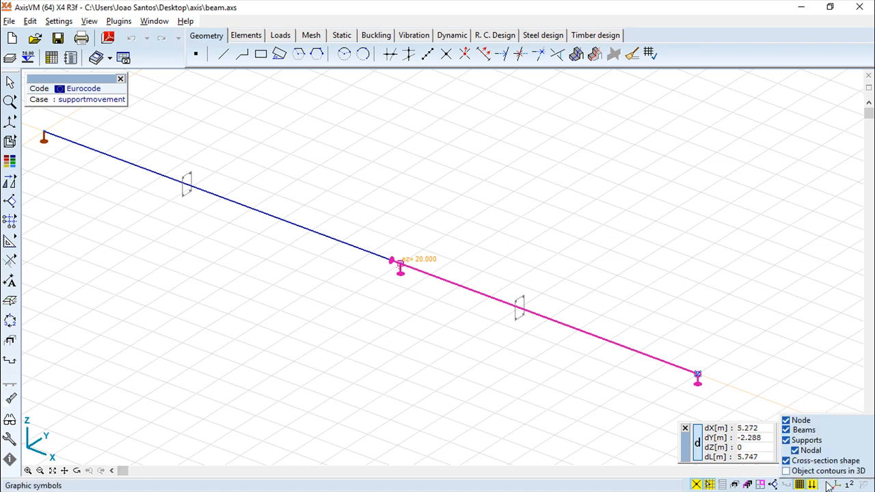
pyautogui.click(787, 461)
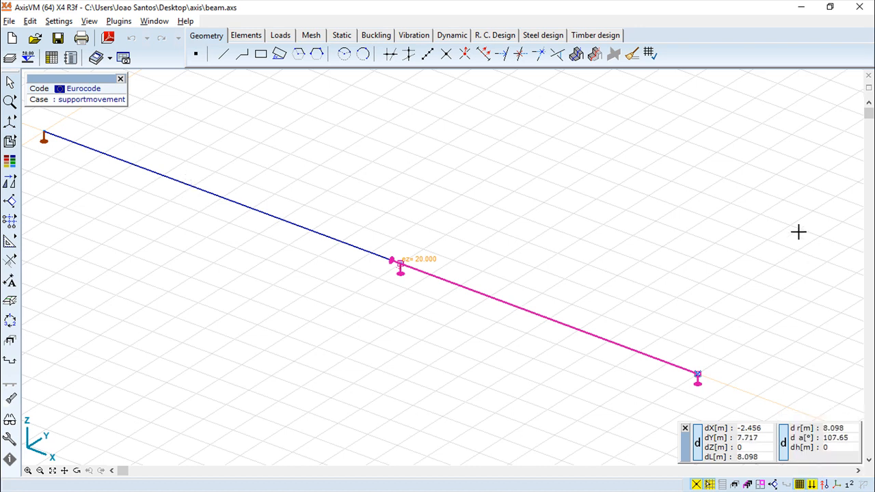
# Show the local coordinate systems of the beams and supports and hide them again.
pyautogui.moveTo(840, 484)
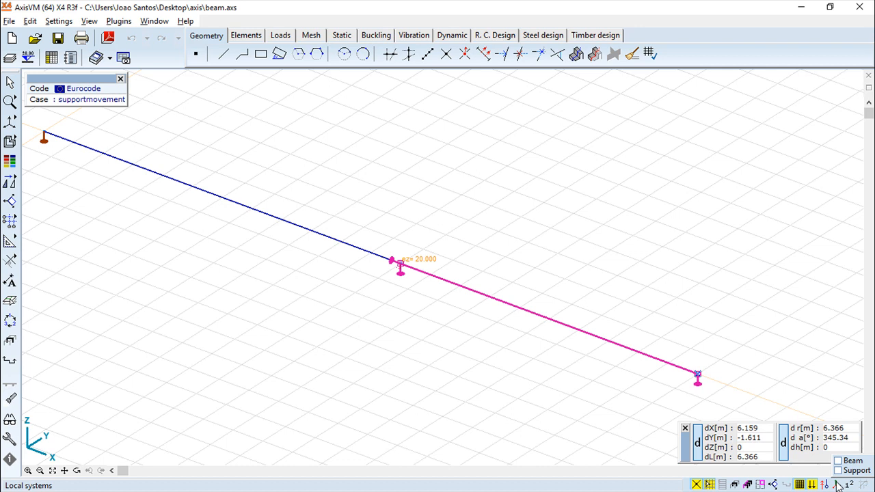
pyautogui.click(838, 461)
pyautogui.click(838, 470)
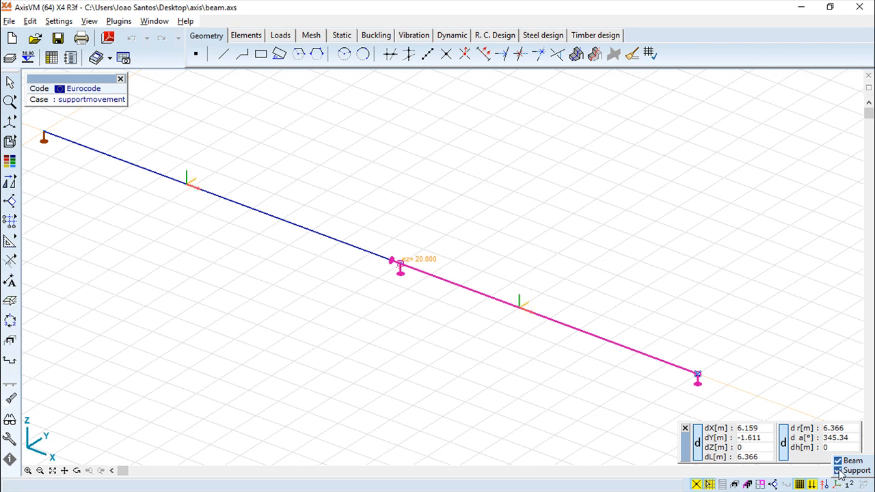
pyautogui.click(839, 471)
pyautogui.click(839, 460)
# Switch the node and beam numbering labels on and back off.
pyautogui.moveTo(850, 484)
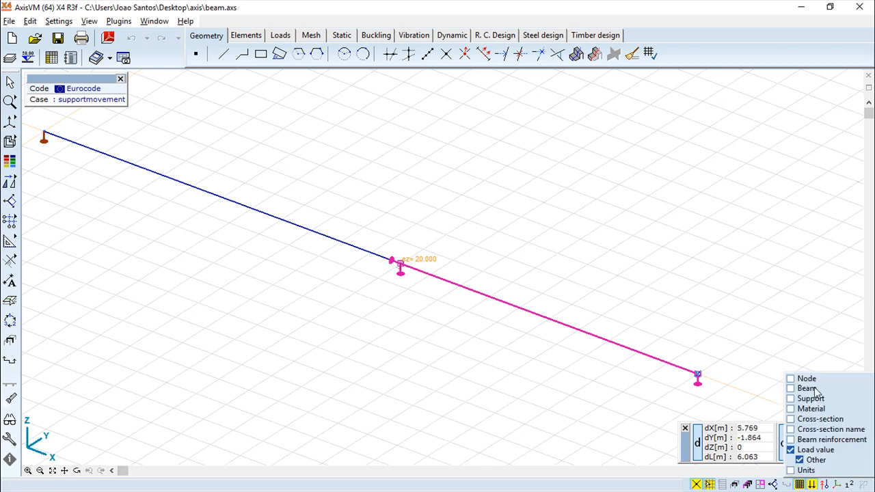
pyautogui.click(791, 379)
pyautogui.click(791, 388)
pyautogui.click(791, 389)
pyautogui.click(791, 379)
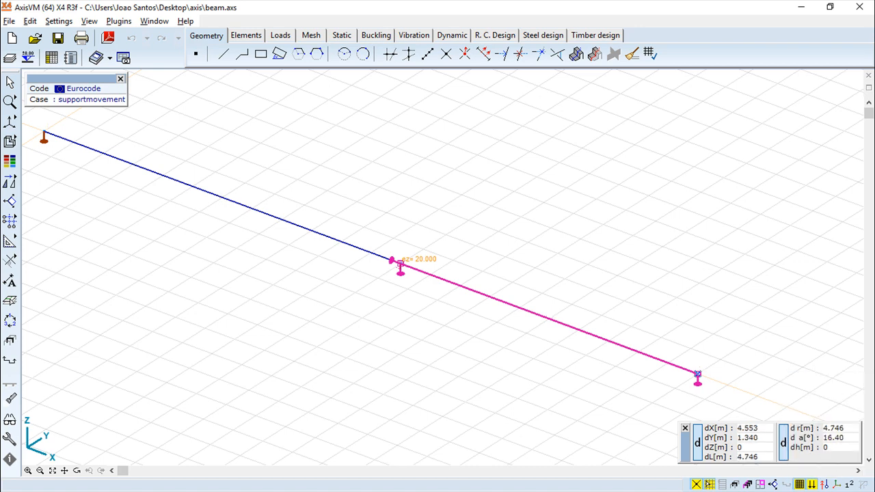